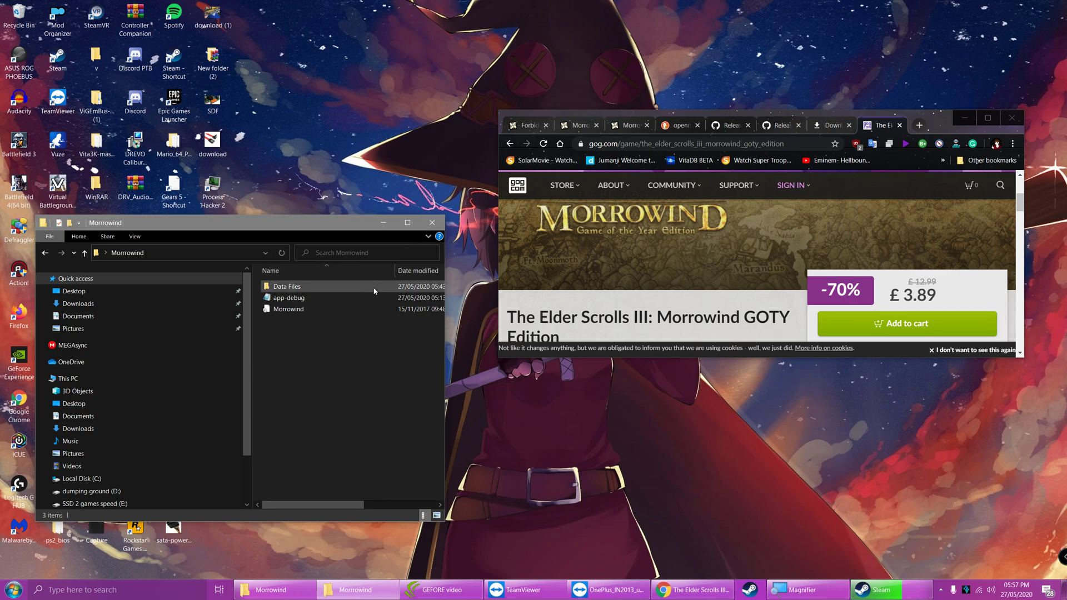
- Examine the GOG Games Morrowind installation folder alongside the prepared Morrowind folder containing Data Files, app-debug and the Morrowind configuration file
click(271, 590)
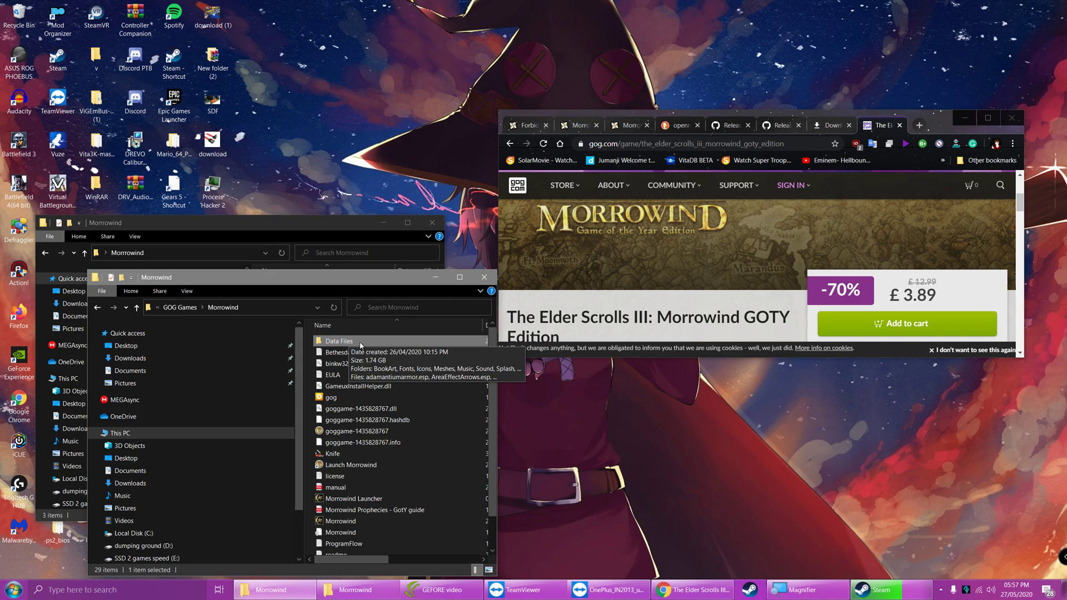
drag(358, 282, 670, 319)
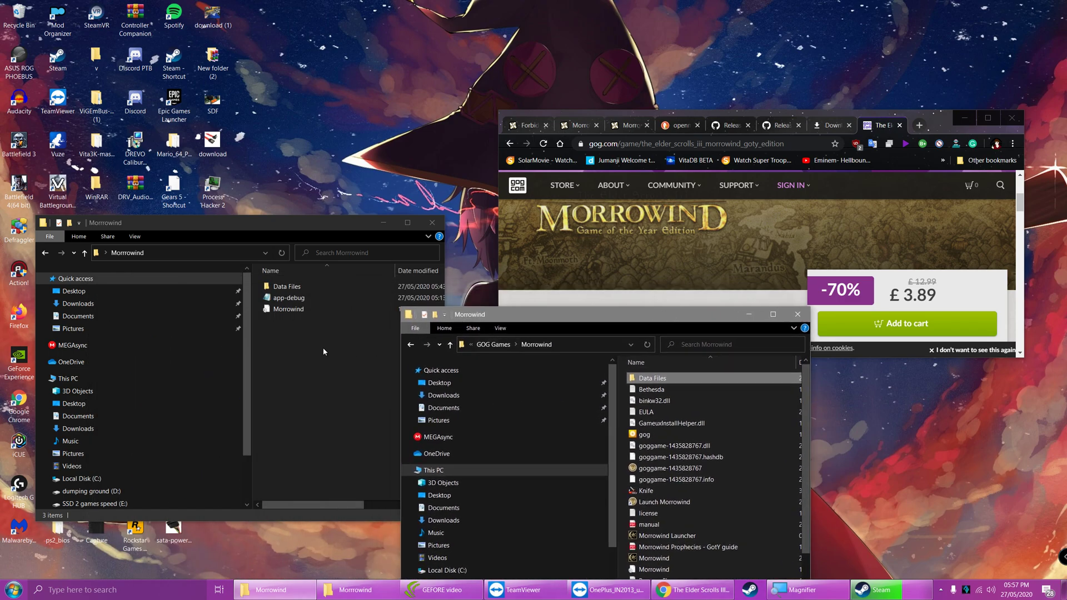
drag(324, 349, 268, 317)
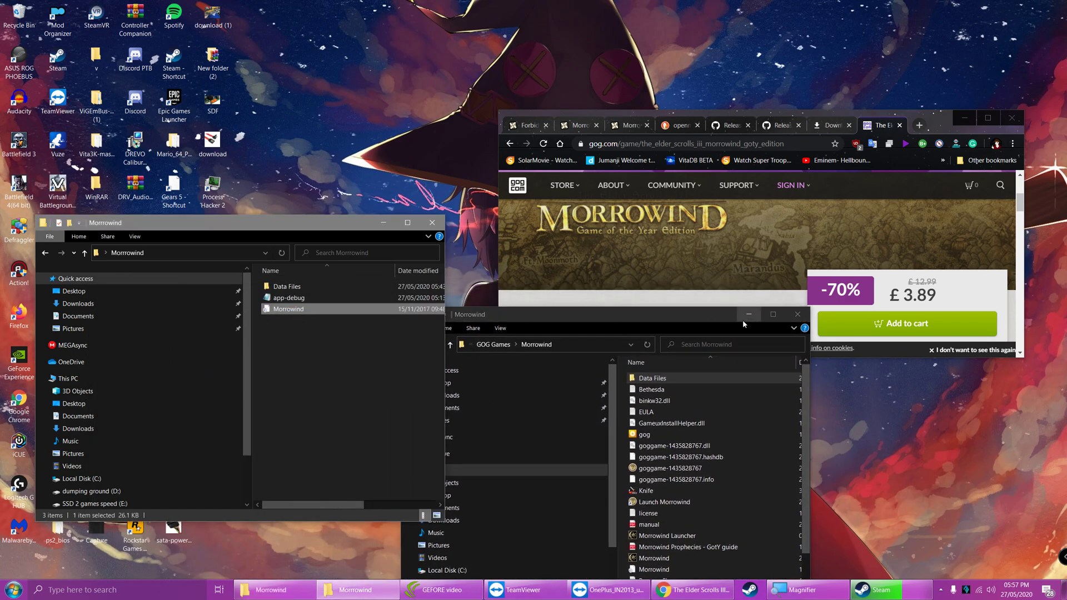
drag(619, 388, 695, 589)
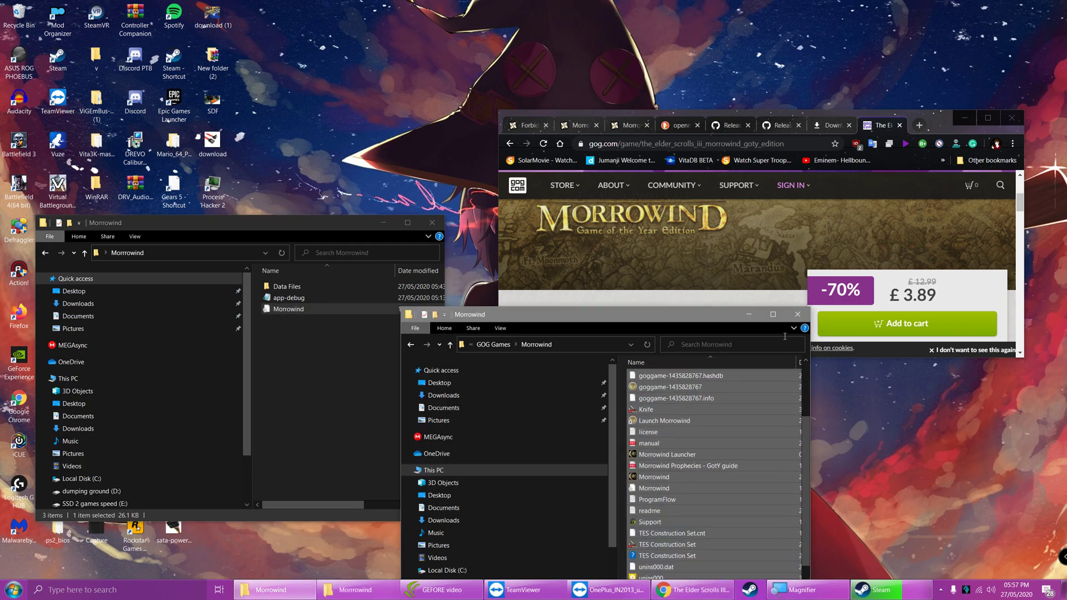
click(759, 315)
drag(949, 295, 884, 286)
click(944, 294)
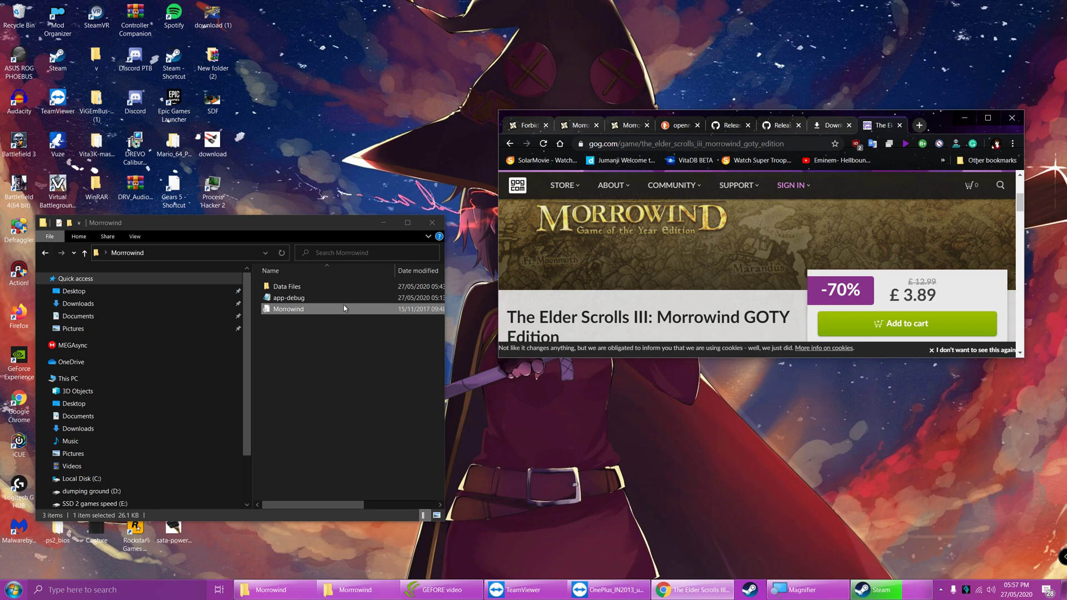
click(254, 351)
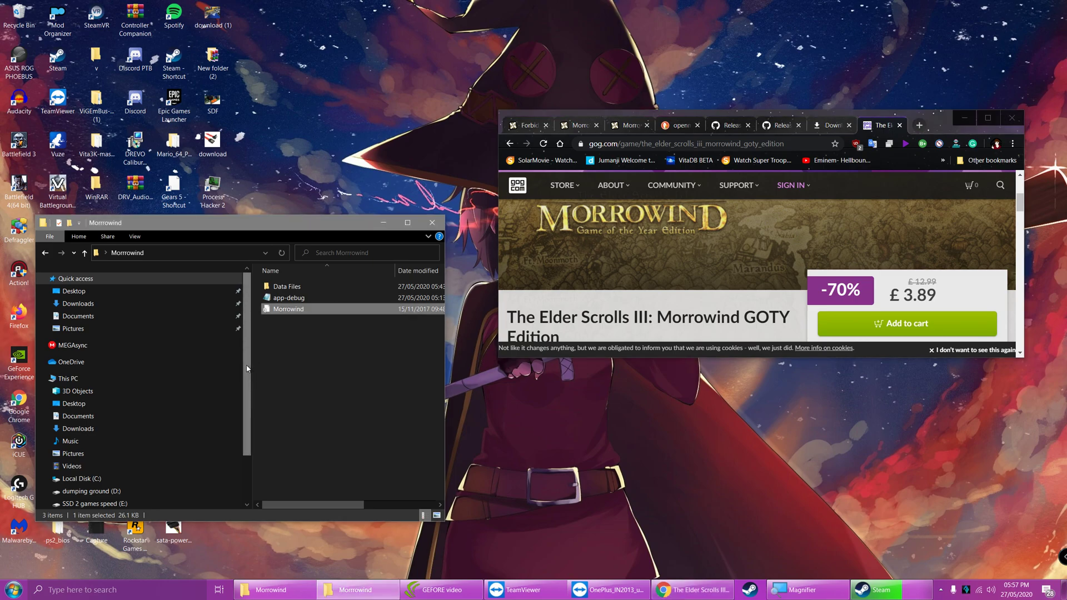
- Switch to Chrome, maximize the window and view the GitHub releases page of openmw-android
click(792, 124)
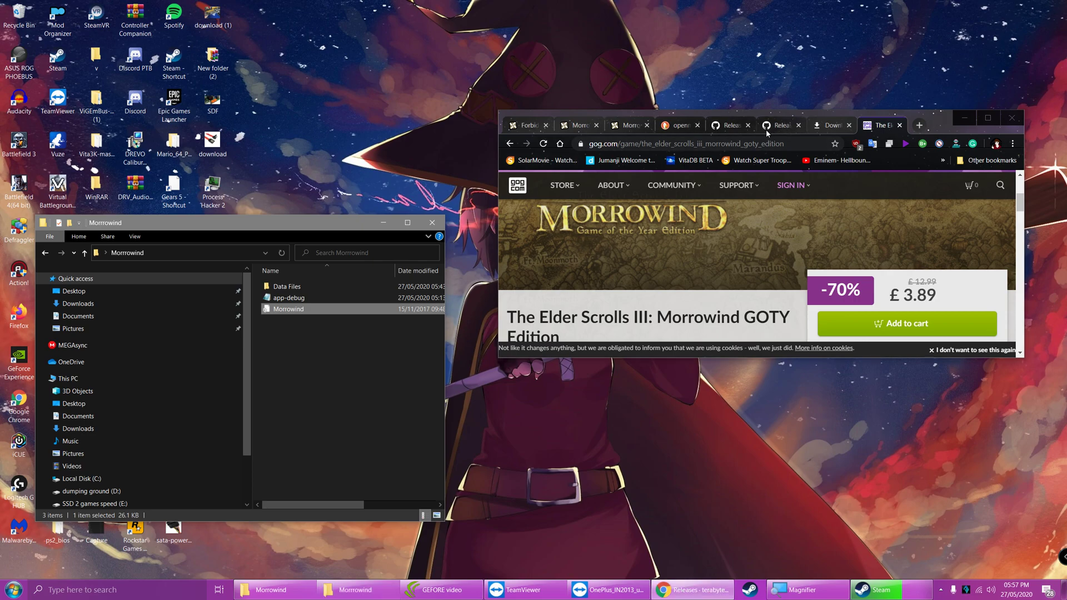
click(988, 117)
drag(500, 112, 477, 119)
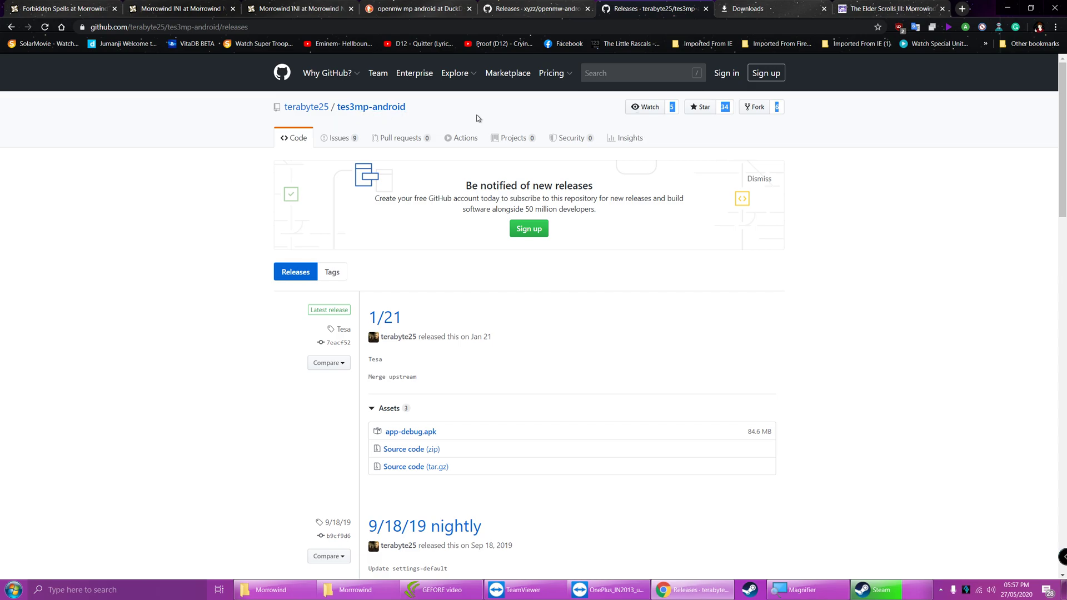
click(514, 8)
click(653, 4)
click(530, 9)
scroll(445, 183, up, 3)
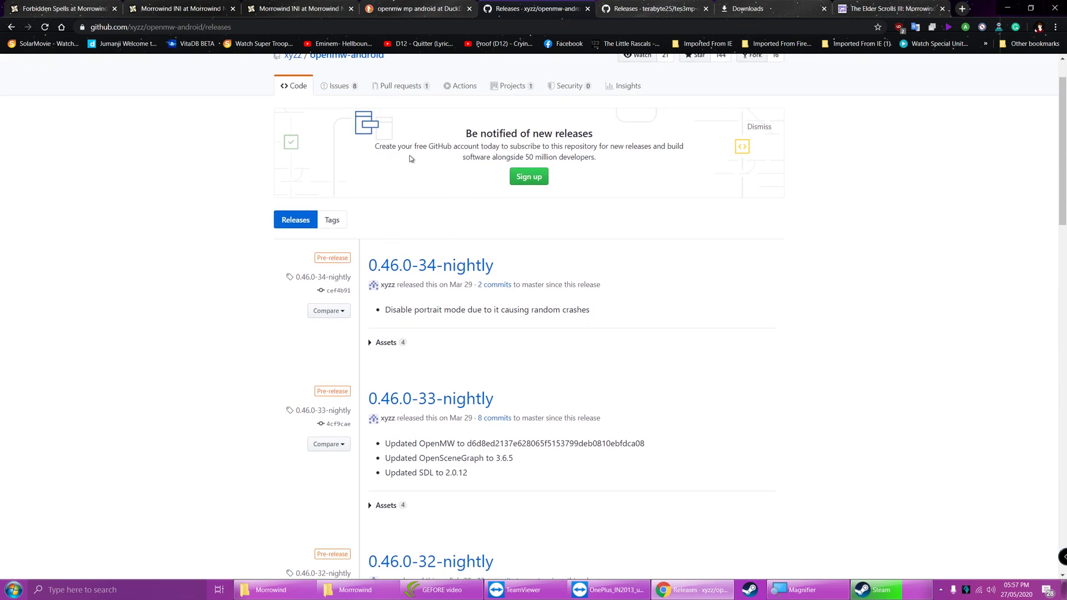
scroll(411, 159, up, 2)
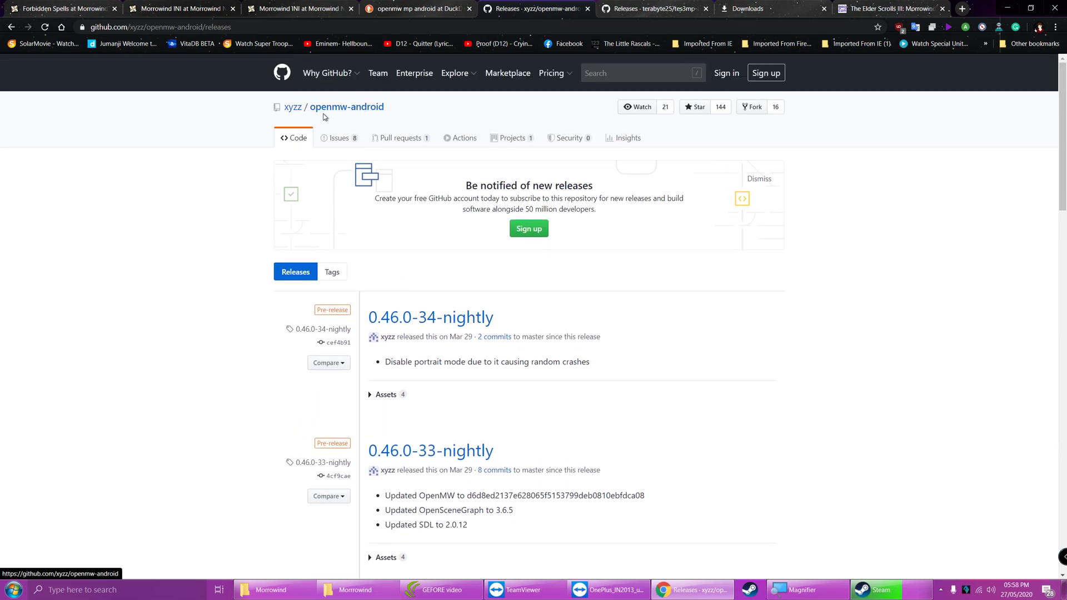
- Review the tes3mp-android releases on GitHub, including the app-debug.apk asset of release 1/21
click(619, 9)
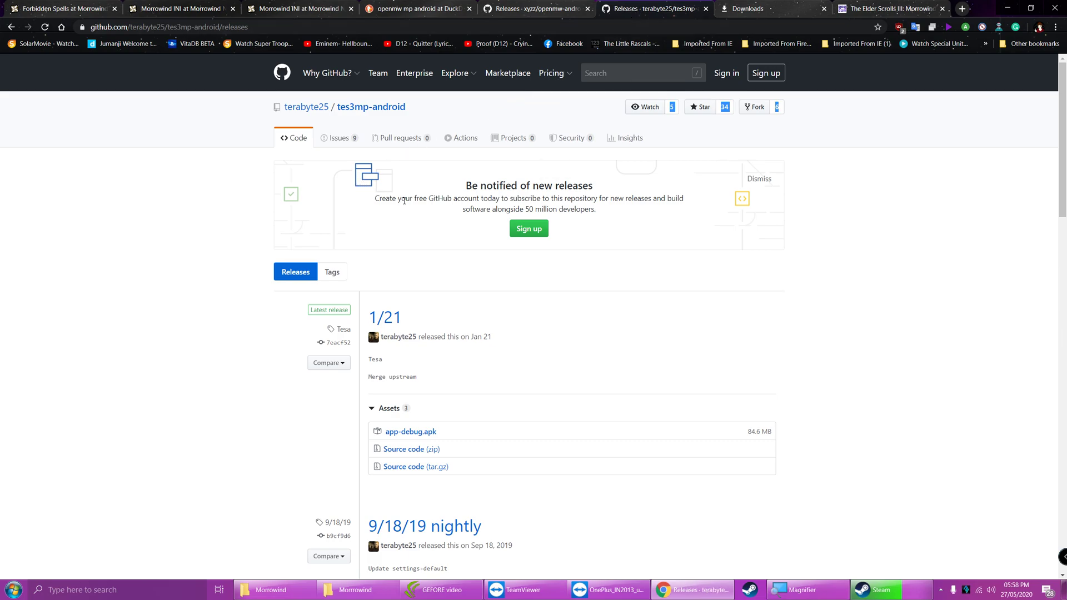
scroll(409, 305, down, 4)
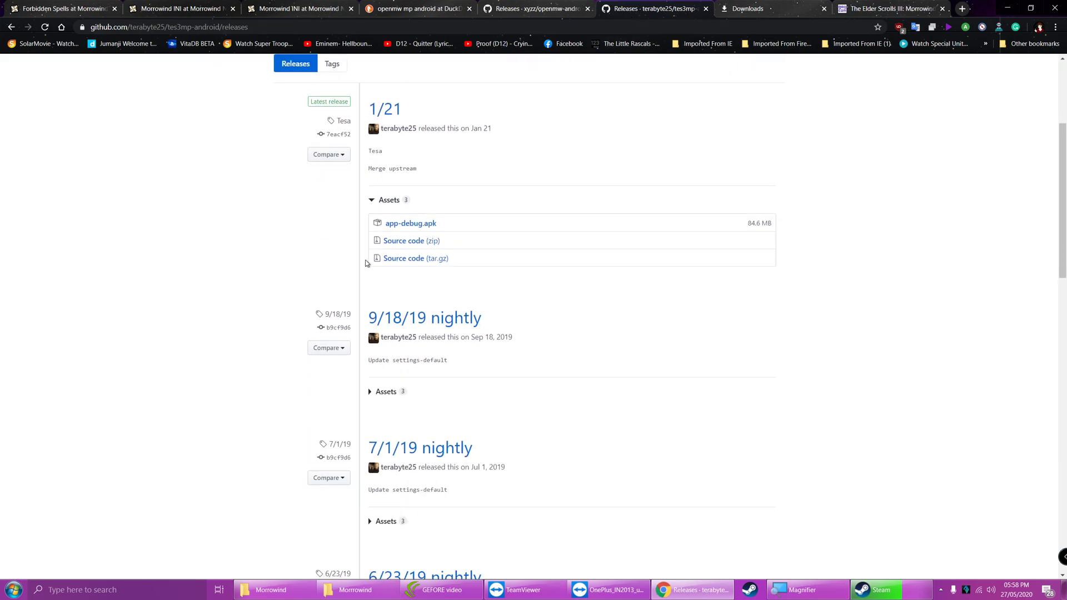
scroll(400, 306, up, 4)
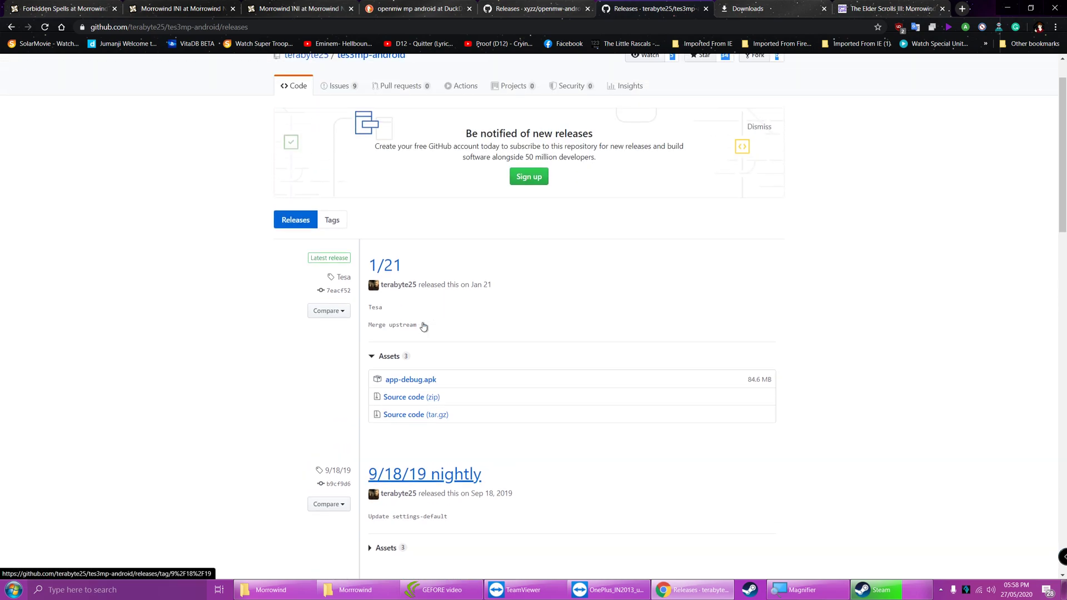
scroll(358, 330, down, 3)
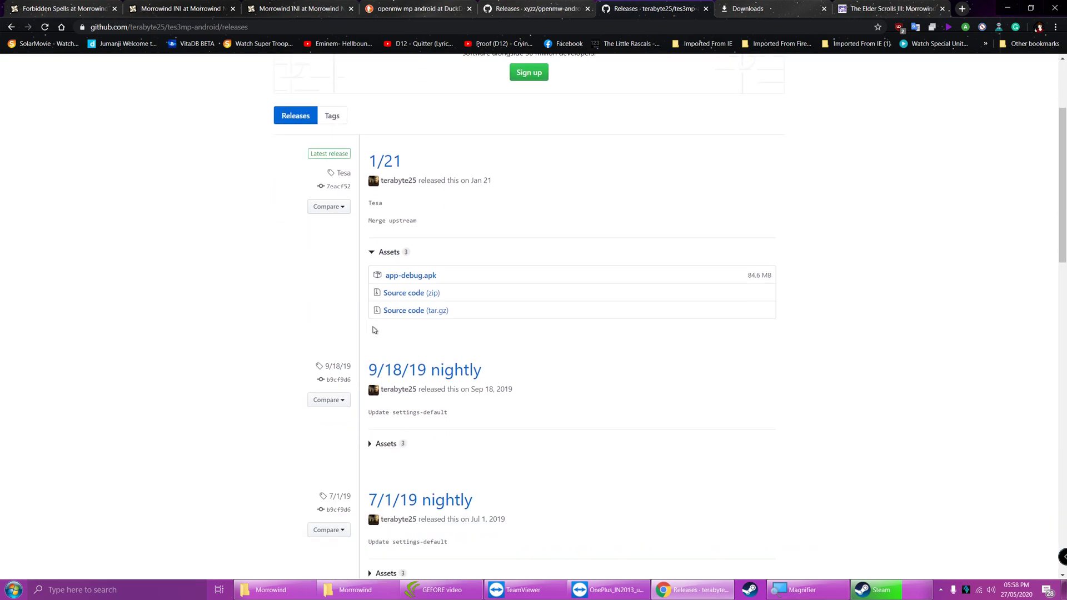
scroll(382, 300, up, 2)
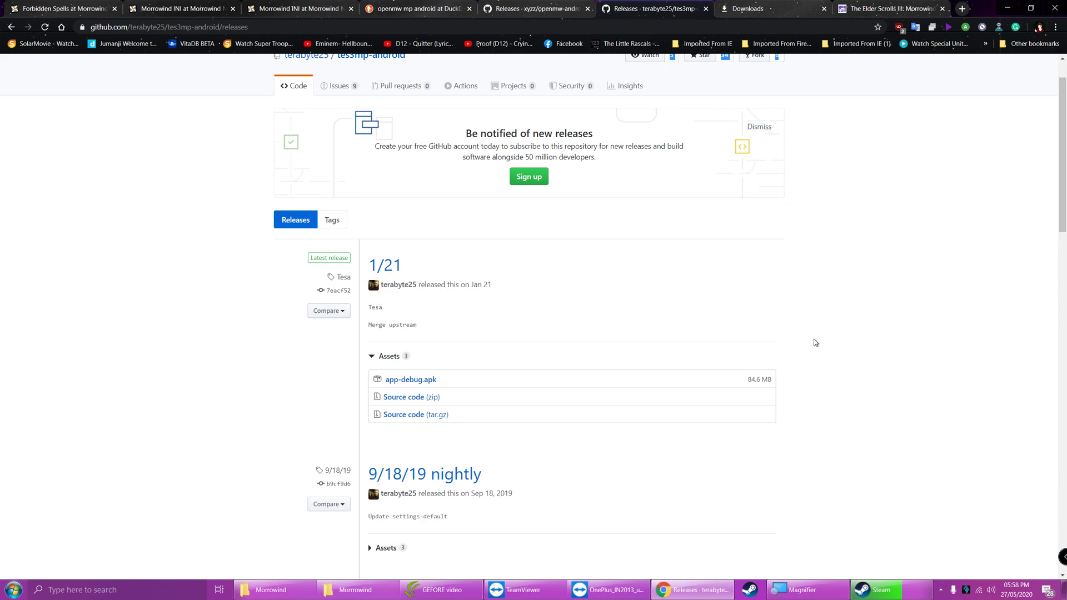
- Switch to the TeamViewer phone session to view the OpenMicroWave (OMW) store page, and minimize it
click(608, 590)
scroll(495, 182, up, 1)
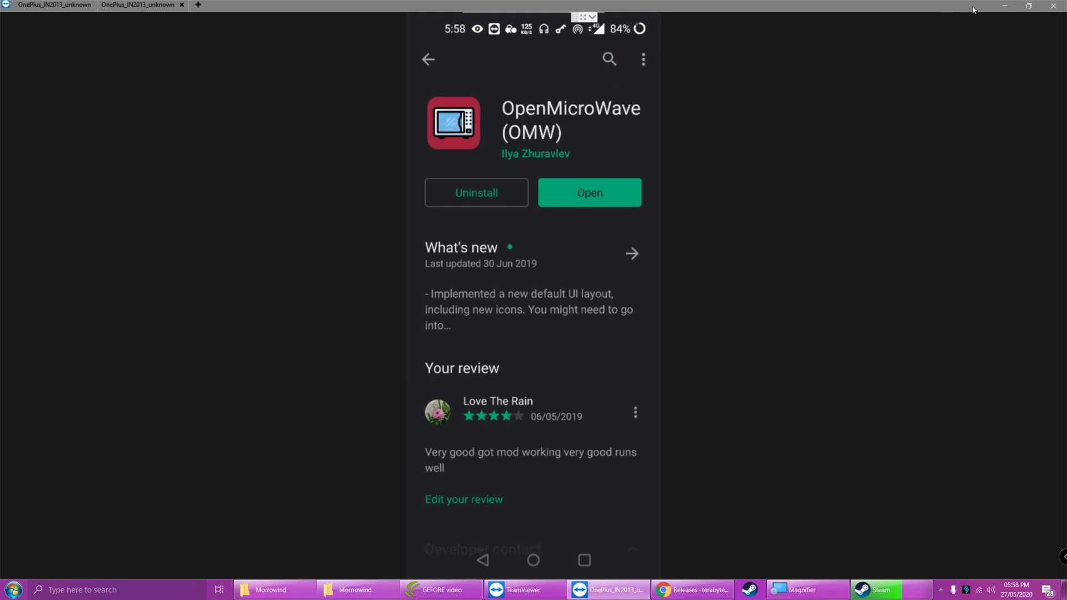
click(1004, 6)
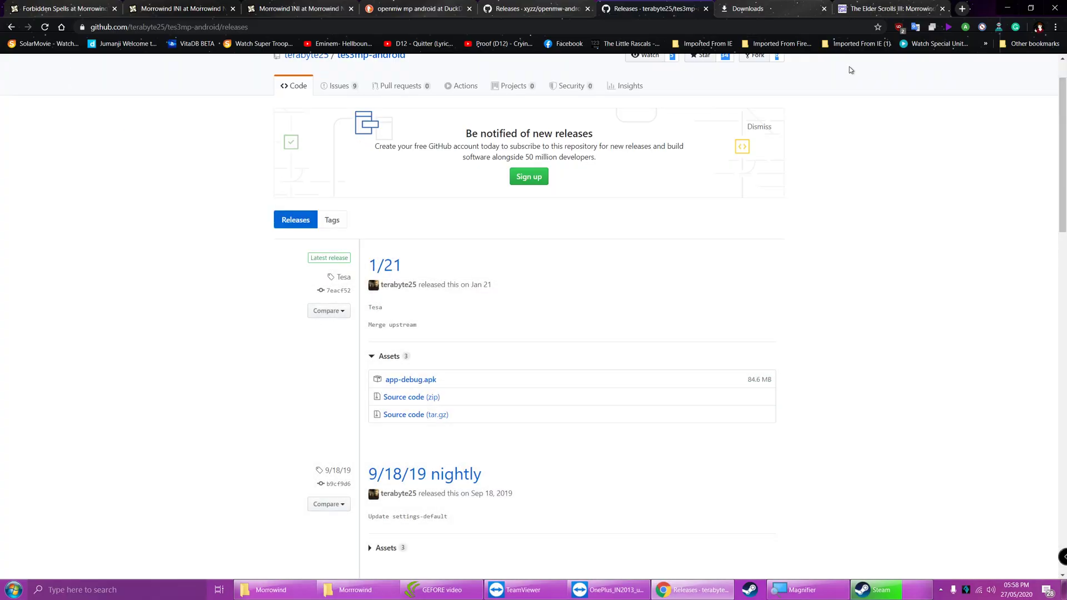
- Minimize Chrome, move the prepared Morrowind folder window to the middle of the desktop and select its app-debug file
click(1006, 9)
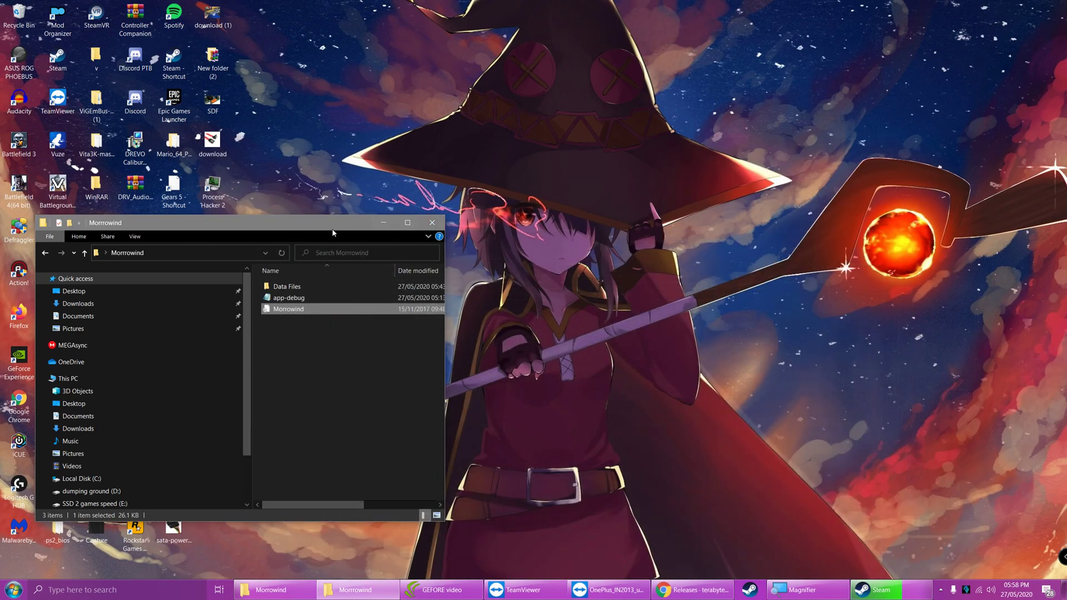
drag(334, 233, 653, 241)
drag(217, 372, 615, 354)
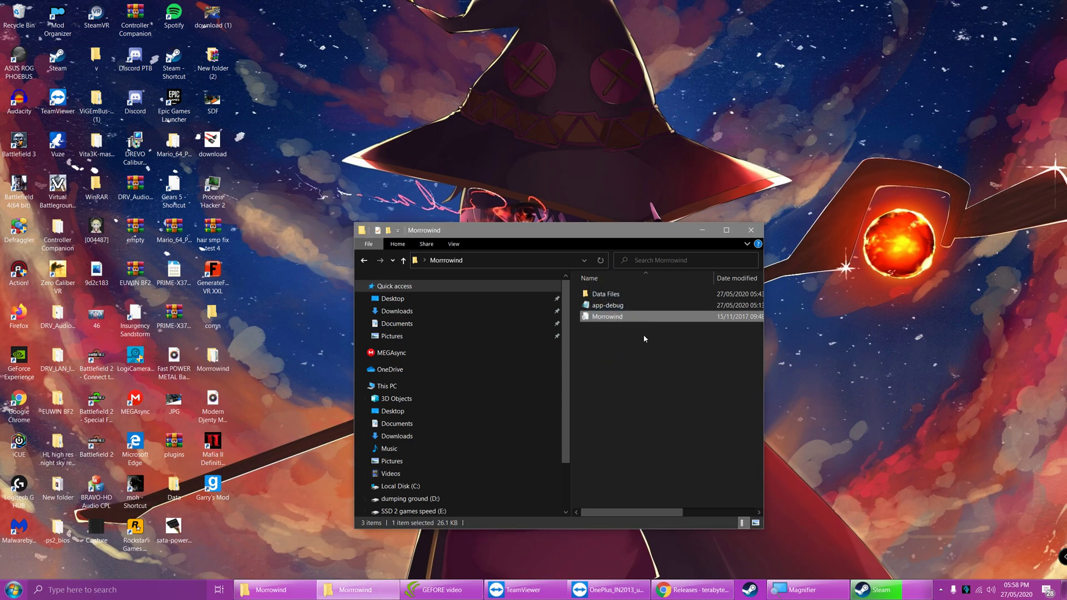
click(620, 305)
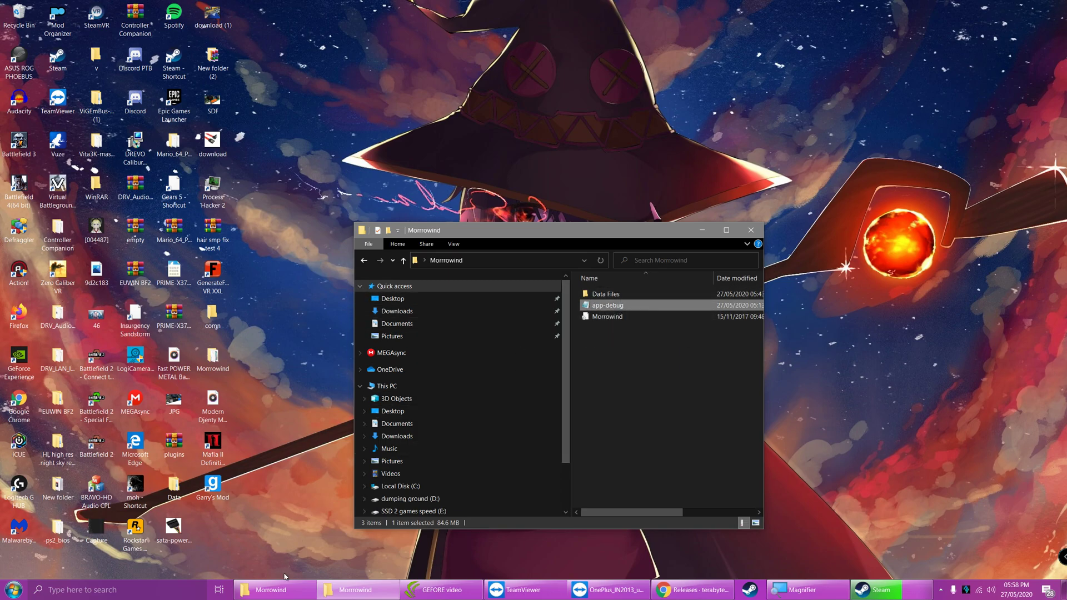
- Switch to Chrome to view the Forbidden Spells mod page on Nexus Mods, and minimize the browser
click(691, 589)
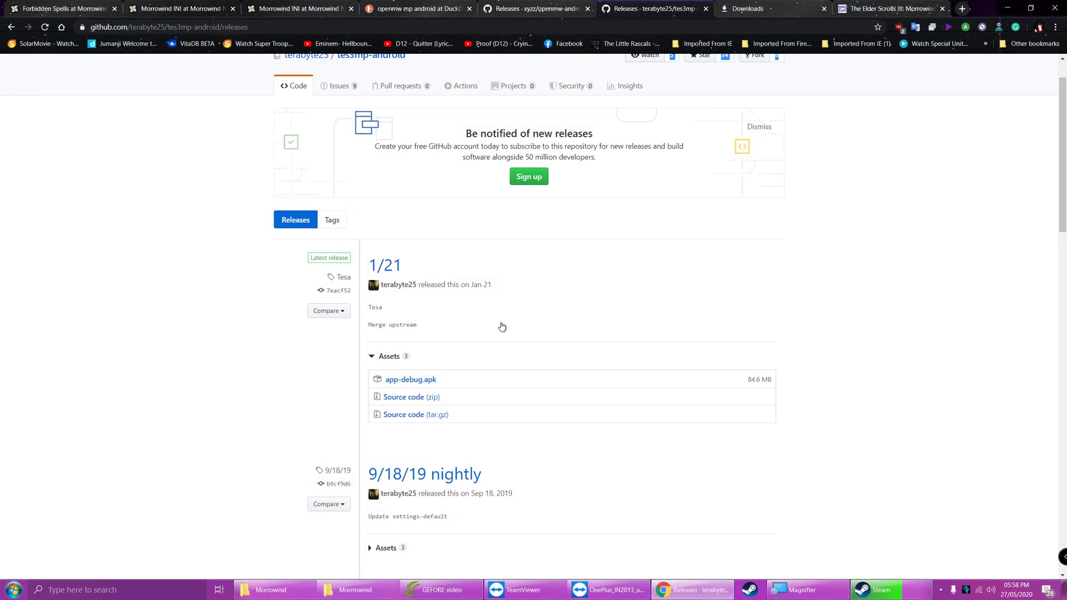
click(318, 7)
click(178, 6)
click(66, 5)
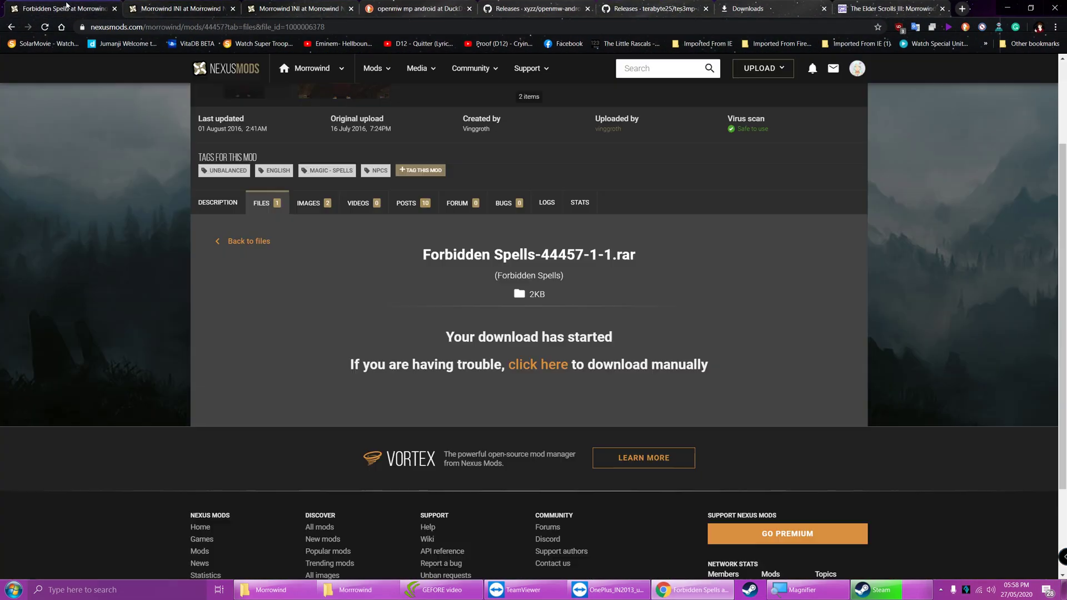
scroll(283, 161, up, 3)
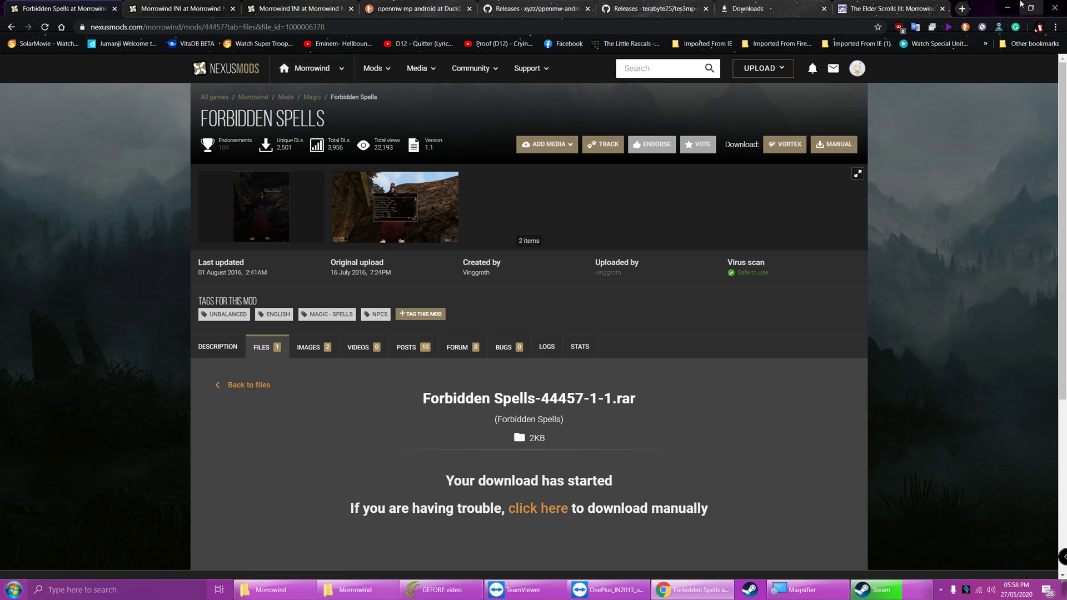
click(1007, 8)
- Look through the Data Files folder inside the prepared Morrowind folder for the mod's ESP file, and close the window
double_click(601, 294)
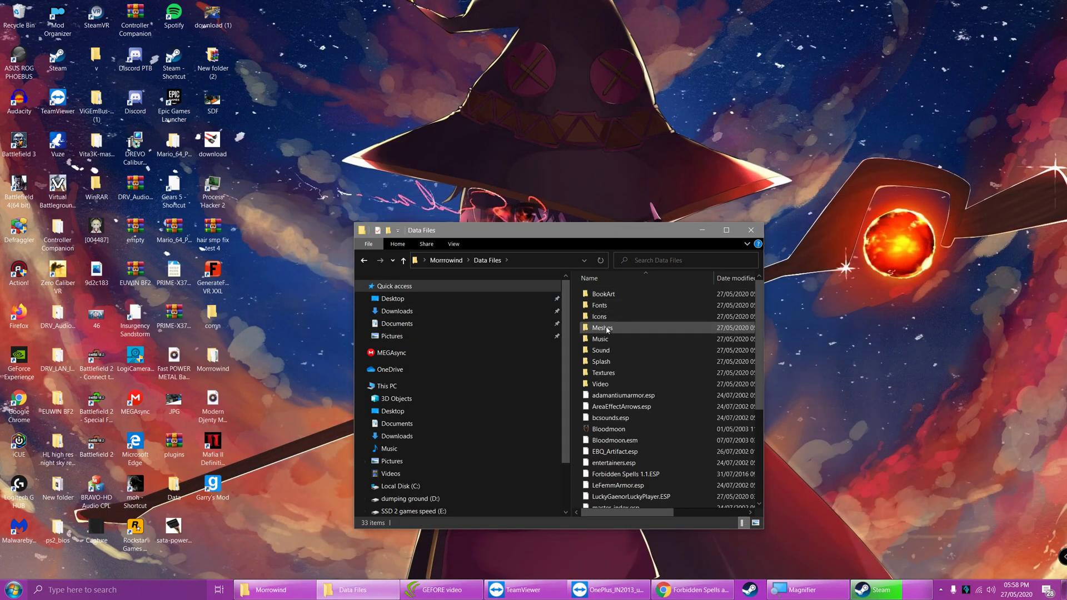
scroll(607, 328, down, 5)
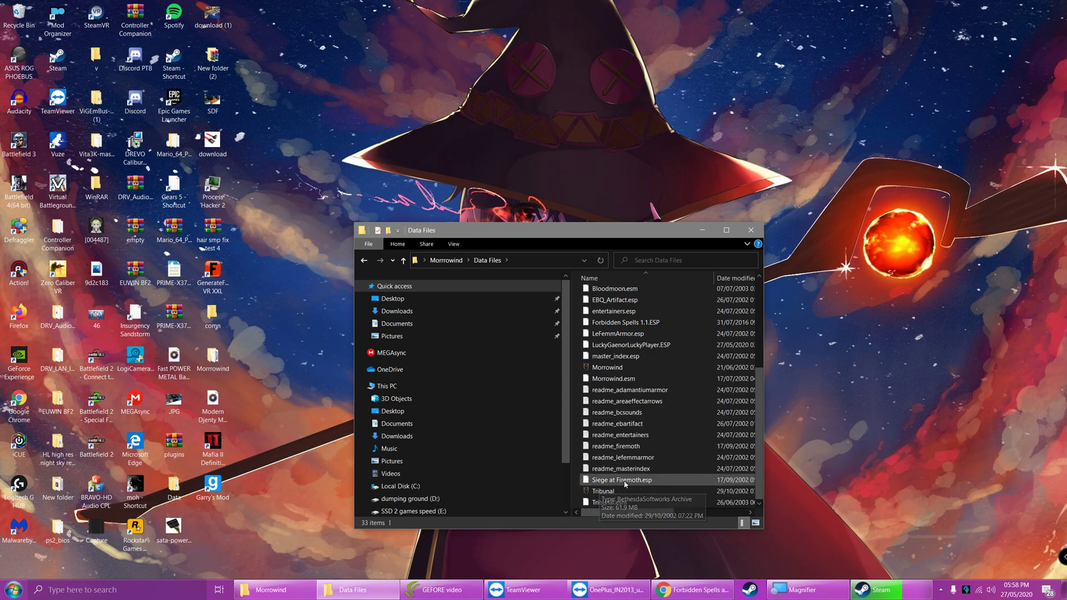
scroll(631, 445, up, 1)
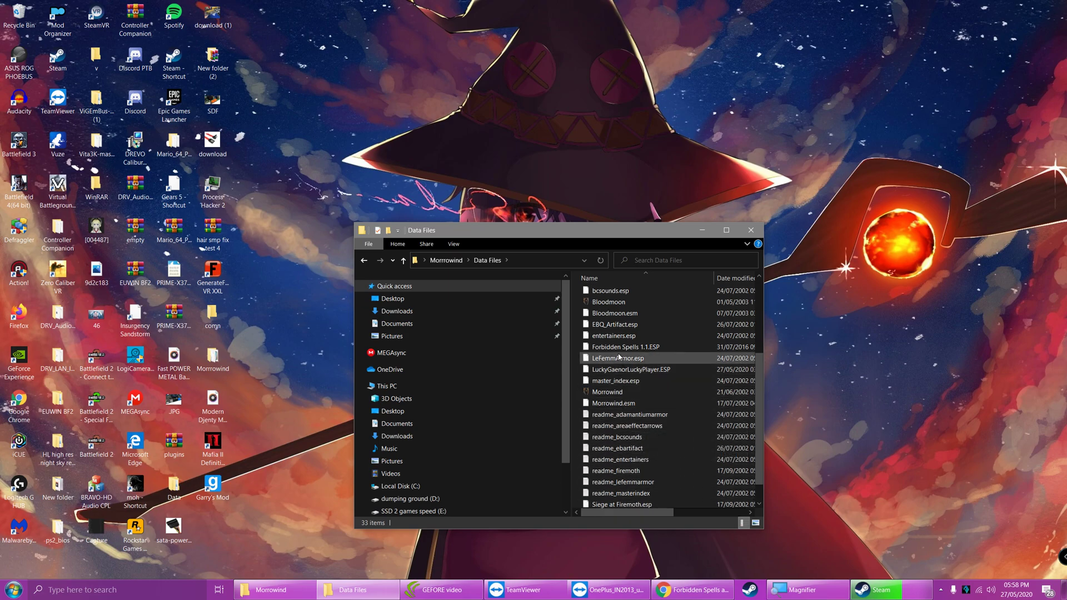
scroll(661, 411, down, 1)
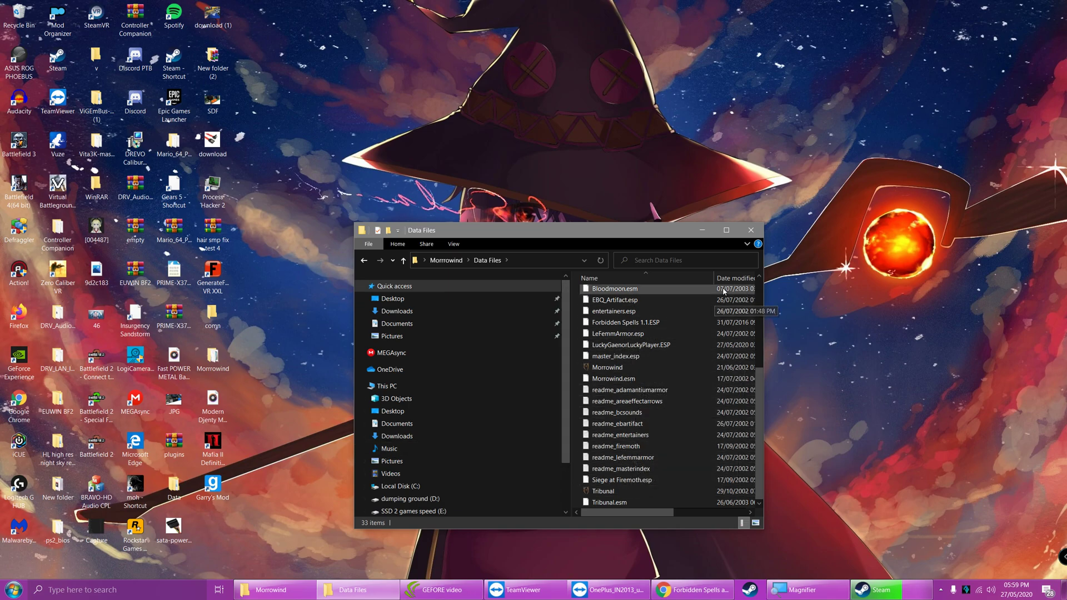
click(751, 230)
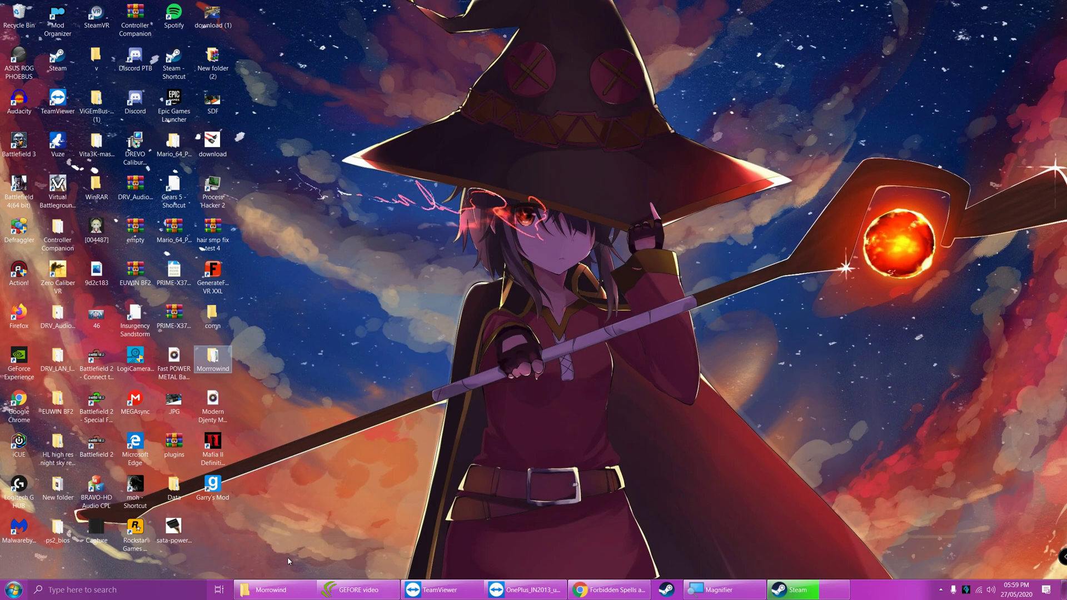
- Copy the Morrowind folder on the desktop and switch to TeamViewer for the connected phone
right_click(215, 358)
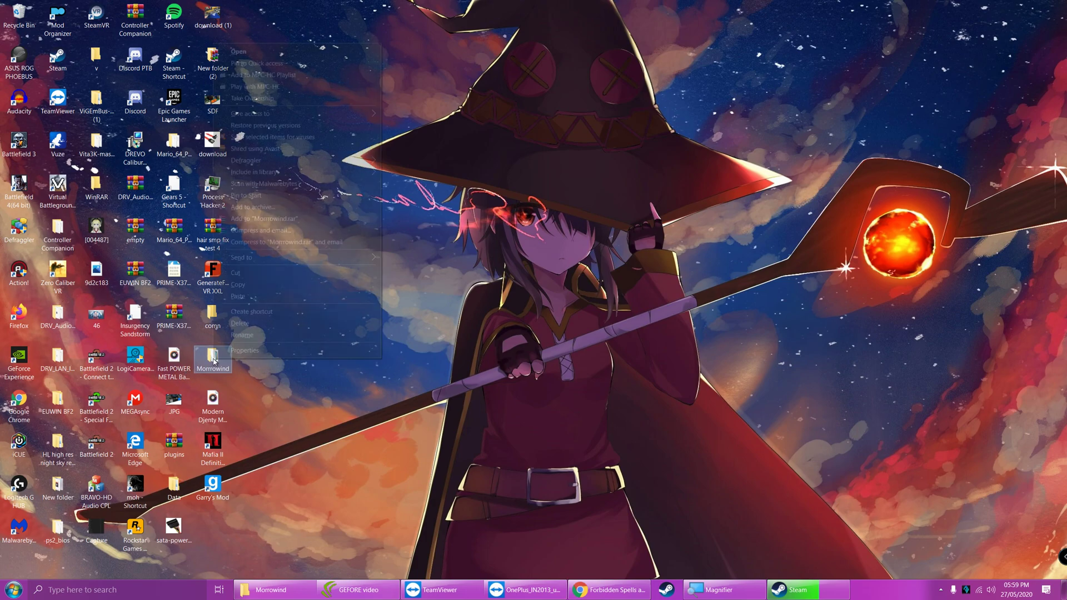
click(249, 285)
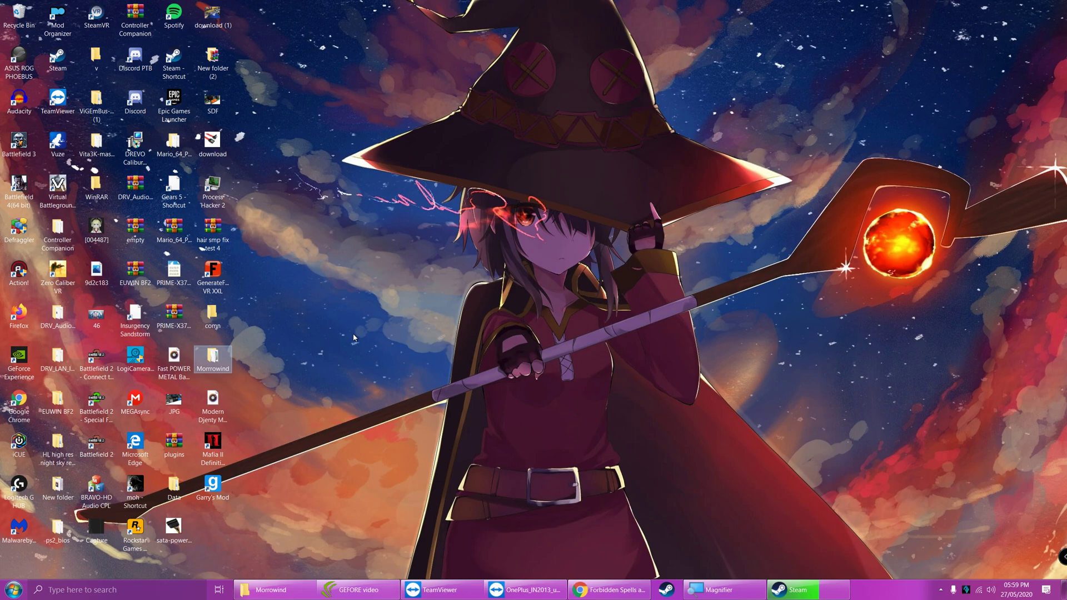
click(531, 589)
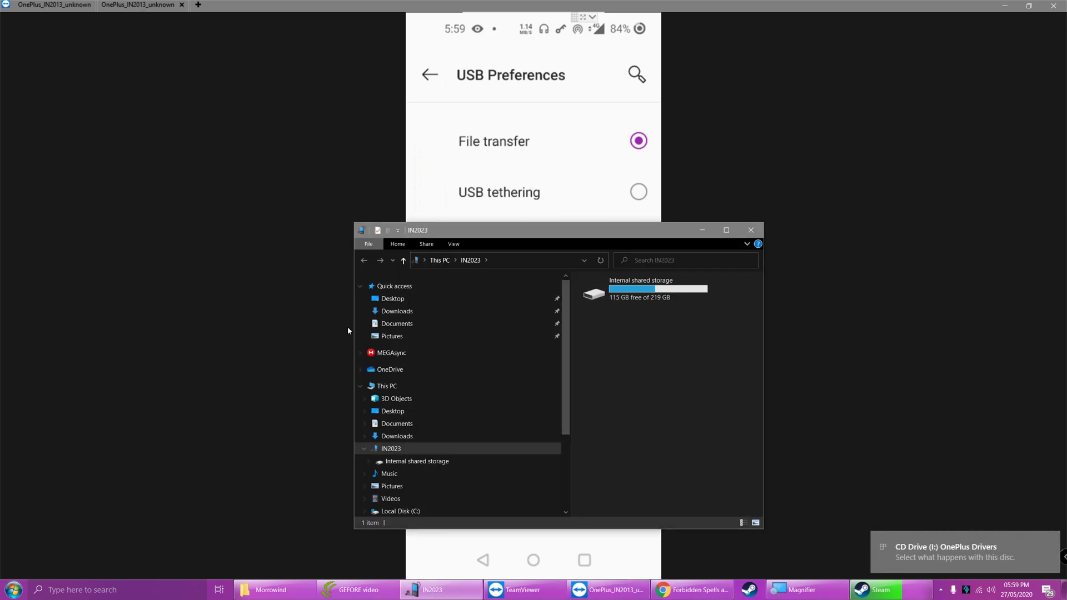
- Open the Morrowind folder in the IN2023 phone's internal shared storage
click(655, 291)
double_click(663, 300)
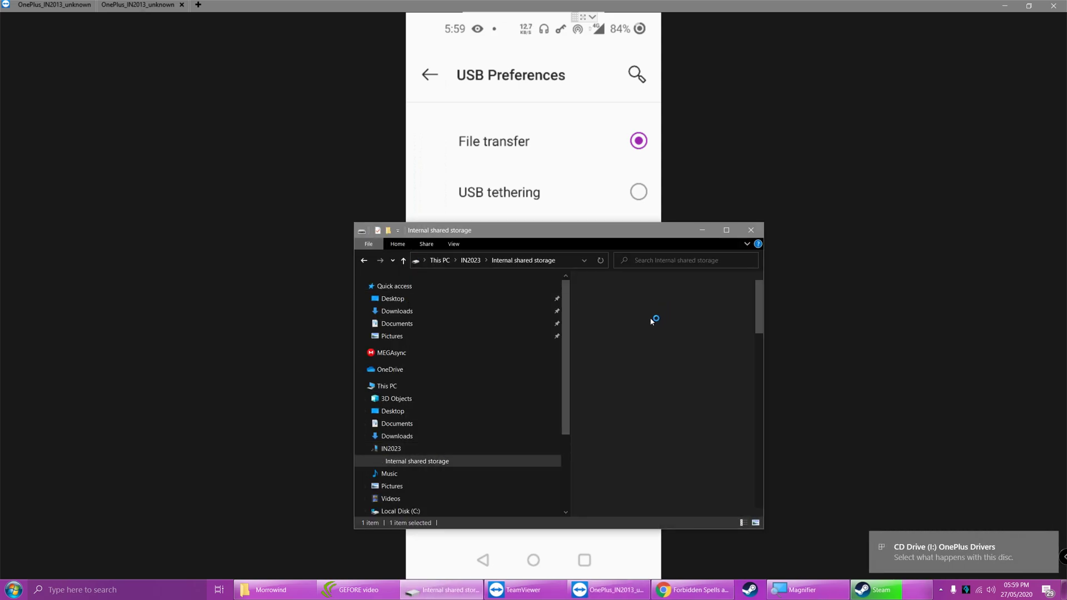
scroll(672, 331, down, 10)
scroll(666, 383, down, 5)
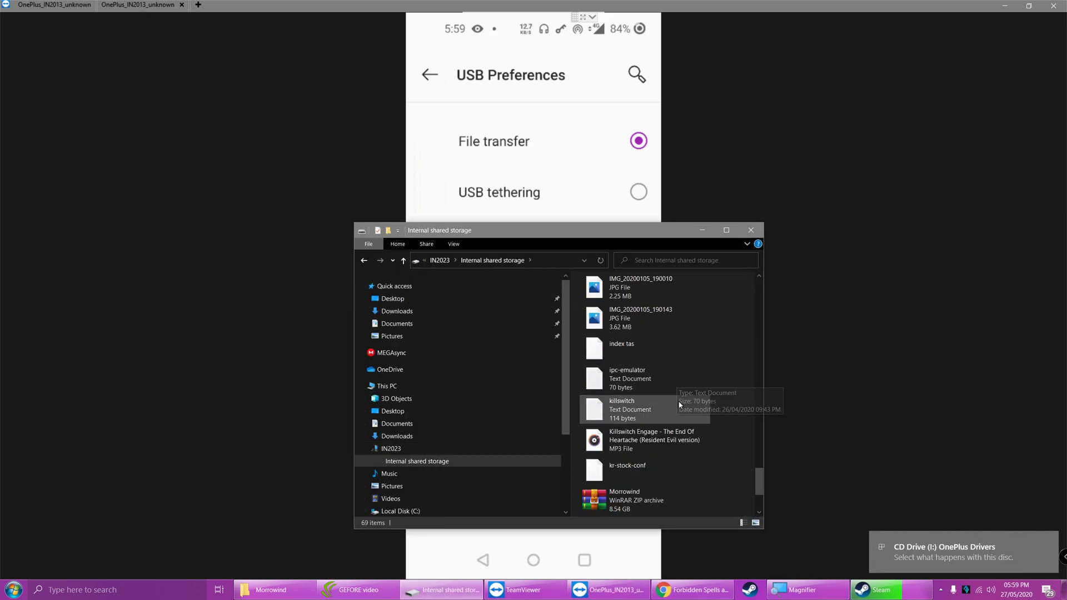
scroll(638, 394, up, 2)
scroll(611, 402, up, 10)
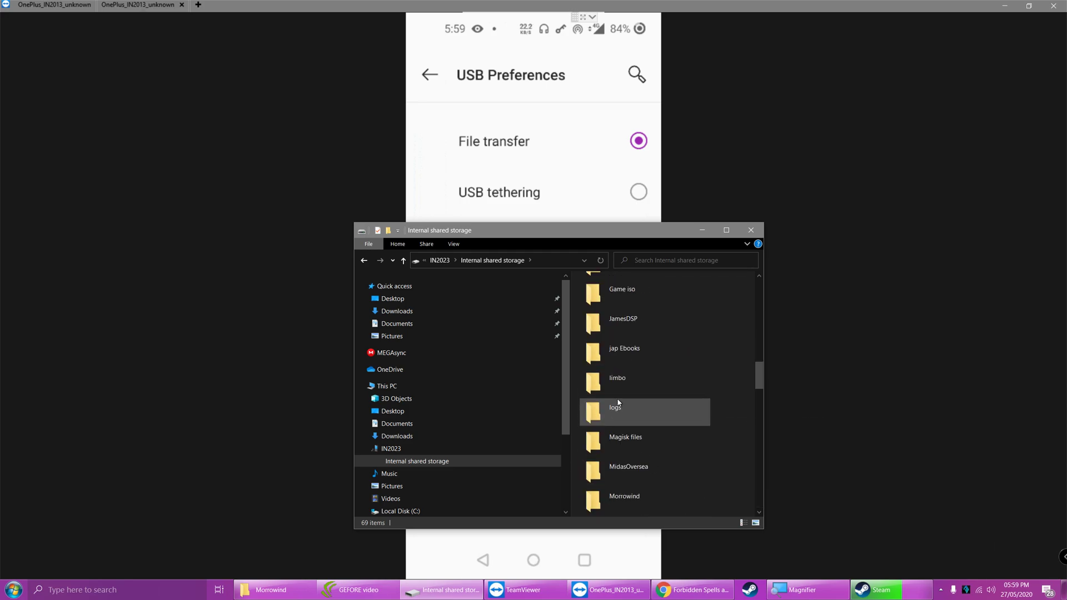
scroll(614, 403, down, 3)
click(621, 409)
double_click(621, 409)
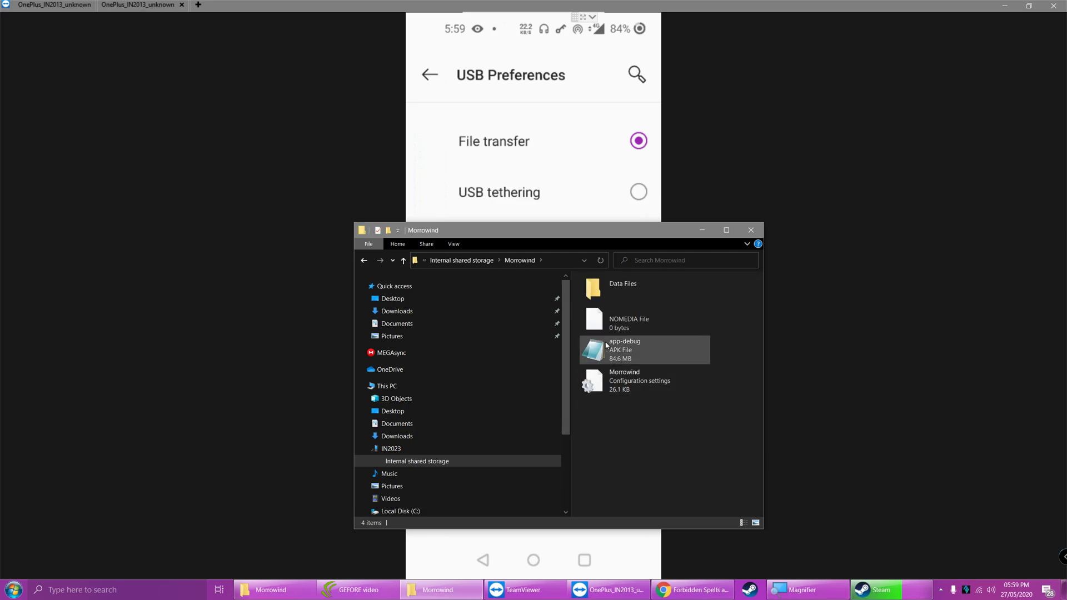
- Check the mod ESP files in the Data Files folder of the phone's Morrowind folder, and close the window
double_click(637, 286)
scroll(650, 349, down, 3)
scroll(653, 345, down, 20)
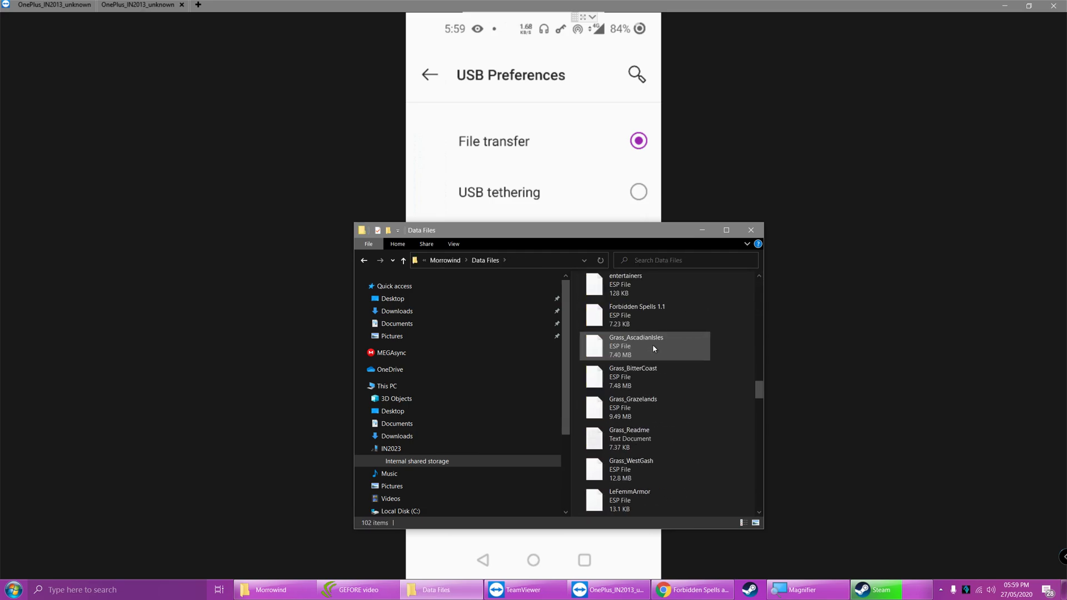
click(750, 229)
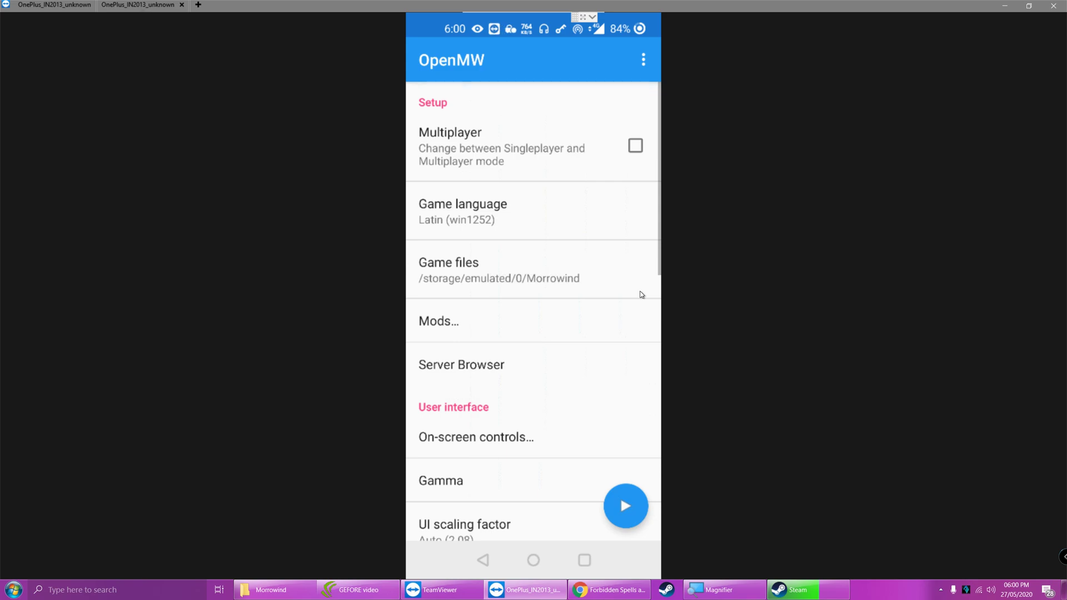
- Set the OpenMW game files location to the Morrowind folder in the phone's internal storage, /storage/emulated/0/Morrowind
click(641, 294)
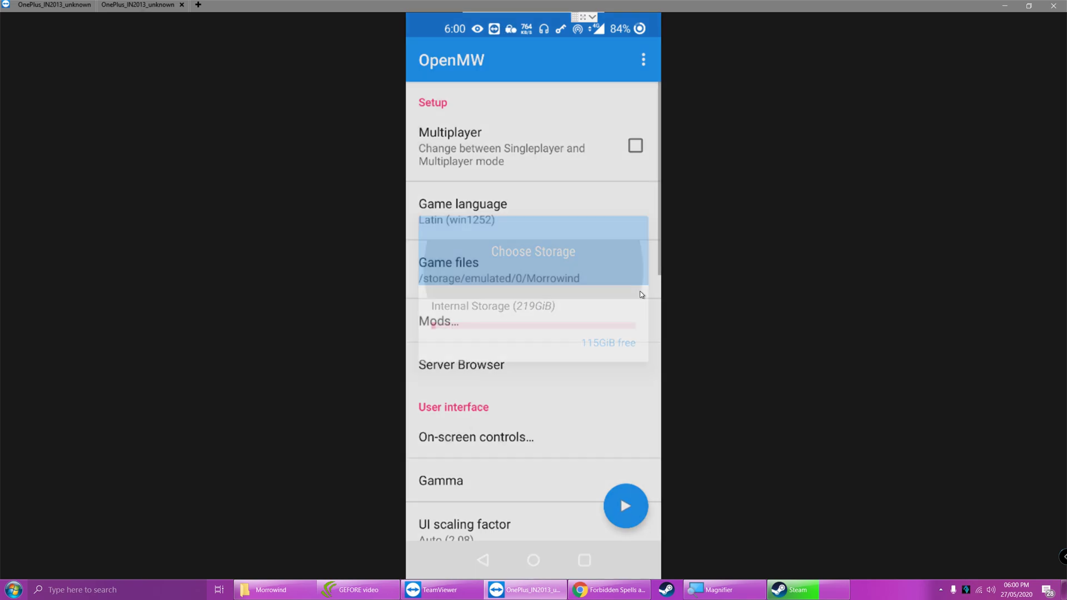
click(641, 294)
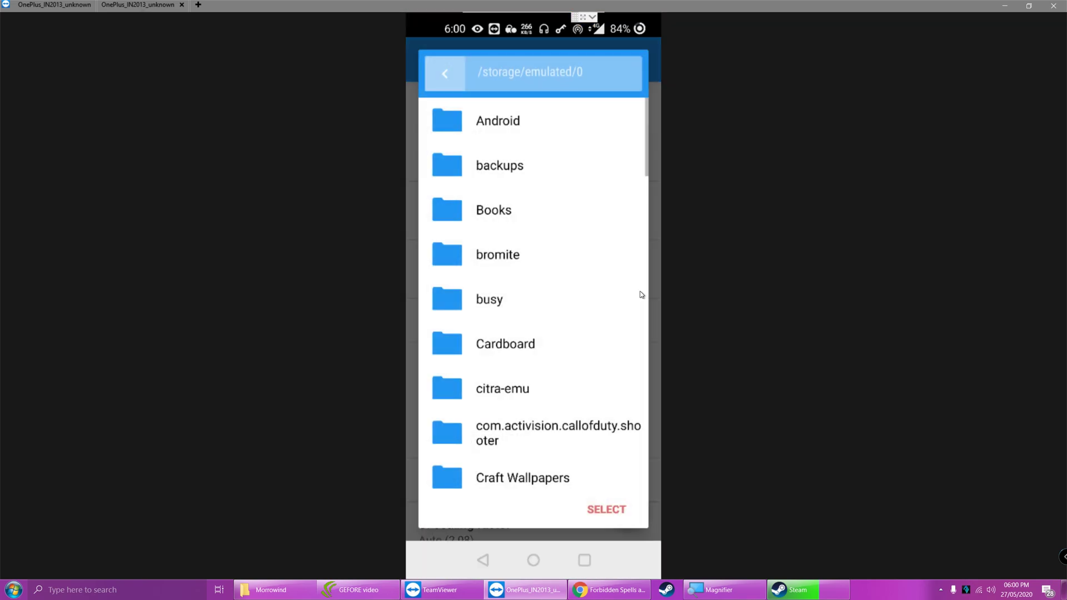
scroll(642, 295, down, 5)
scroll(642, 295, down, 4)
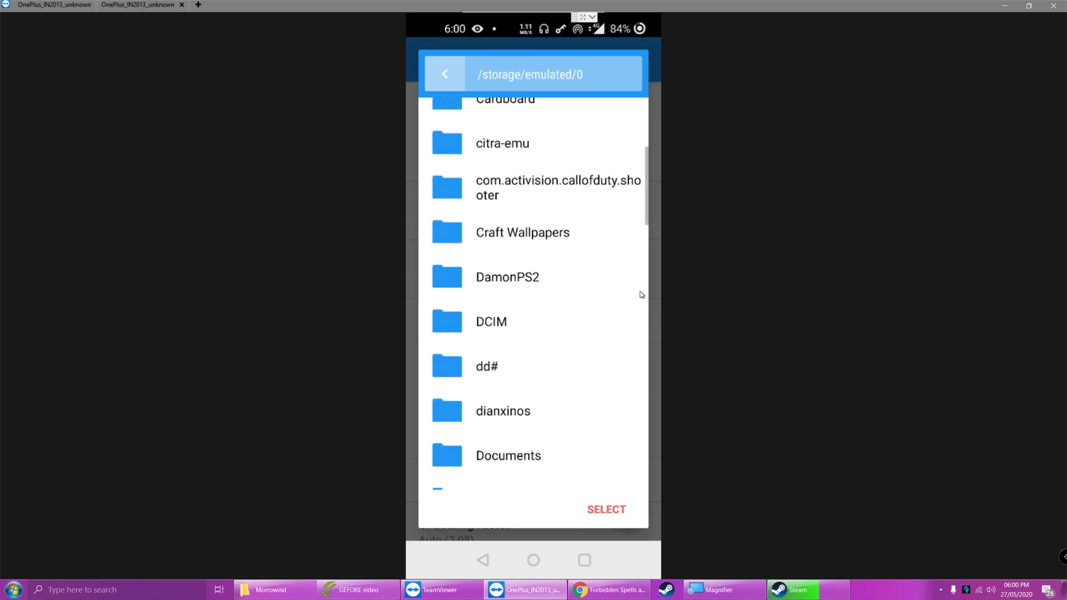
scroll(642, 294, down, 3)
scroll(642, 294, down, 1)
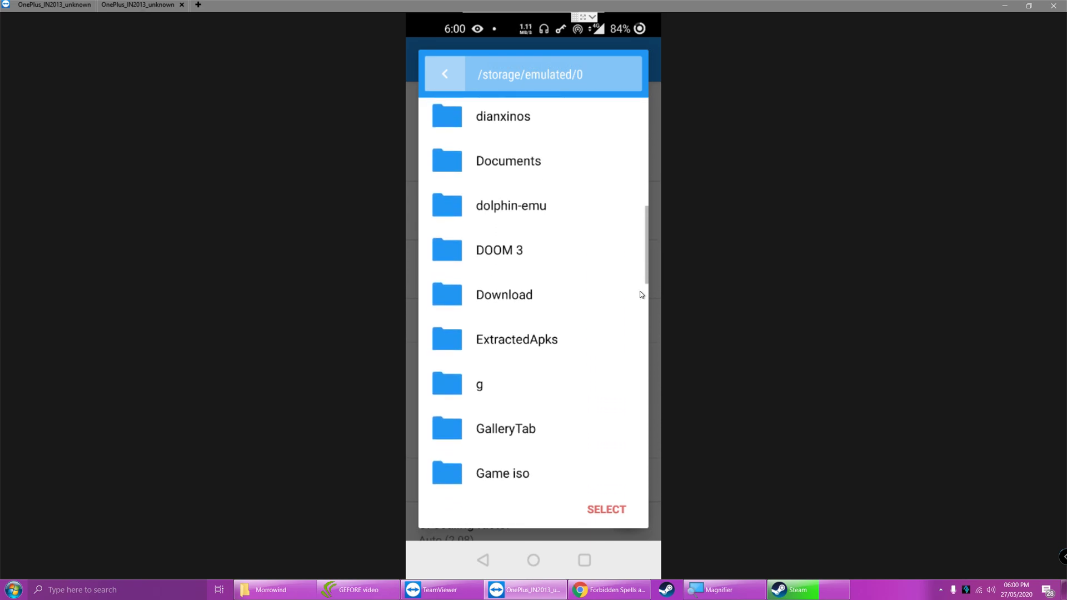
scroll(642, 294, down, 4)
scroll(642, 294, down, 5)
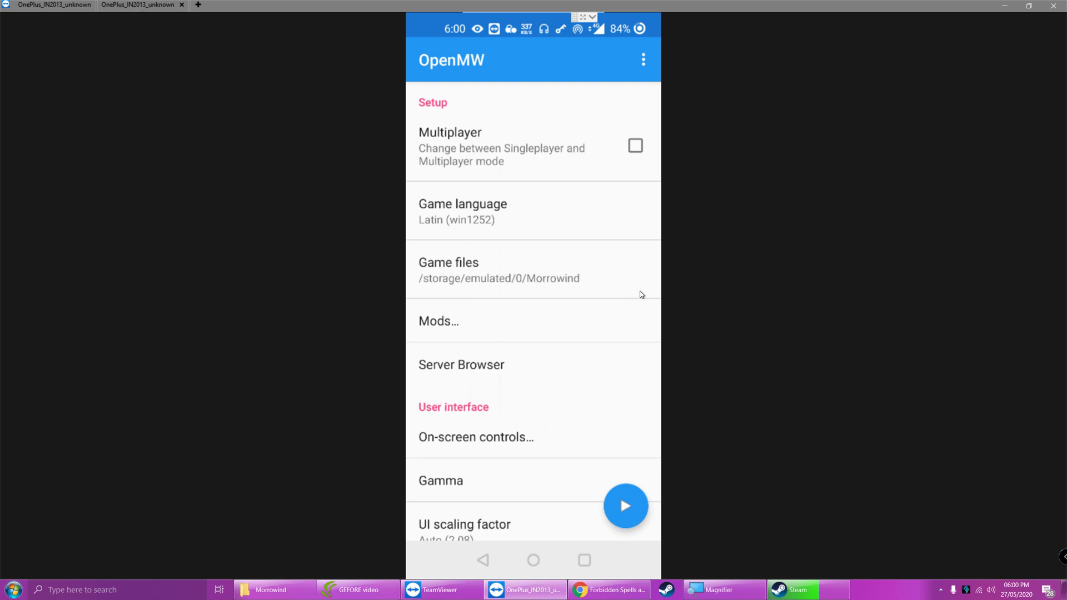
- Review the OpenMW launcher's user interface, performance and advanced settings, and return to the Setup section
scroll(641, 295, down, 8)
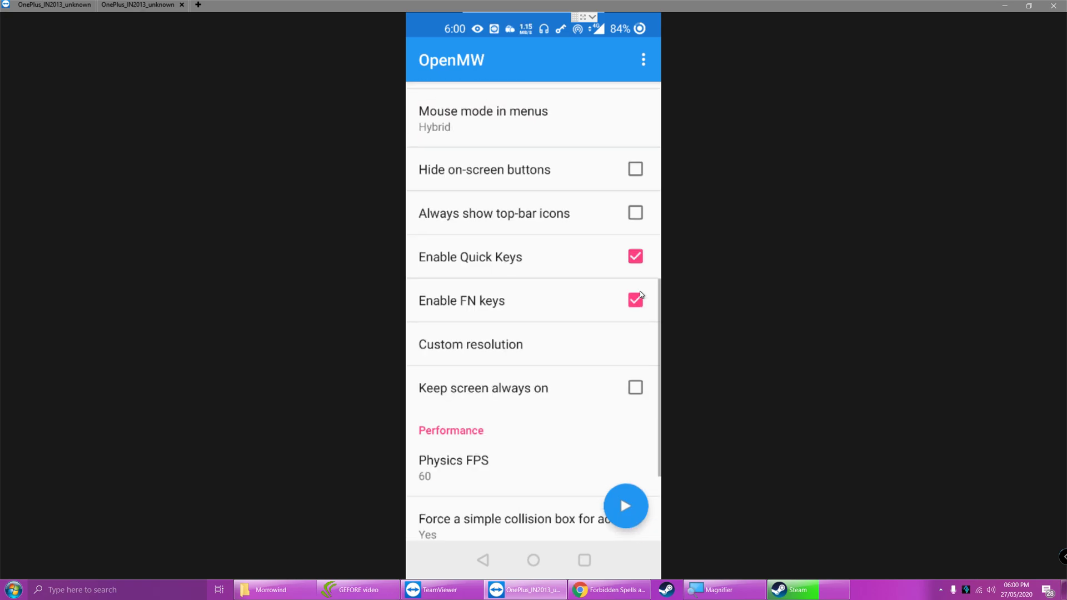
scroll(642, 294, down, 5)
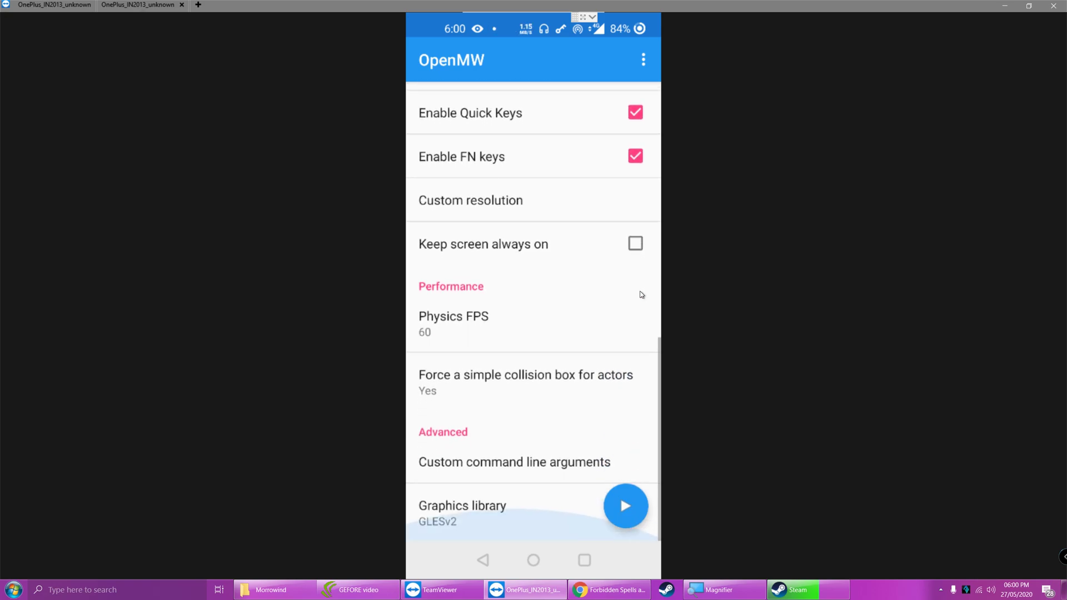
scroll(641, 295, up, 3)
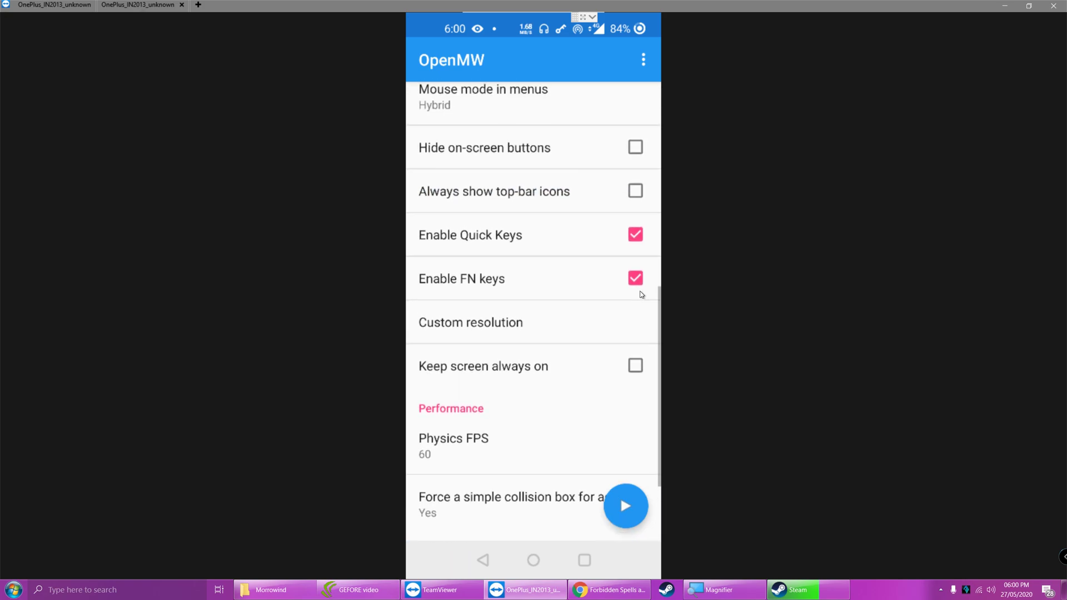
scroll(642, 294, up, 10)
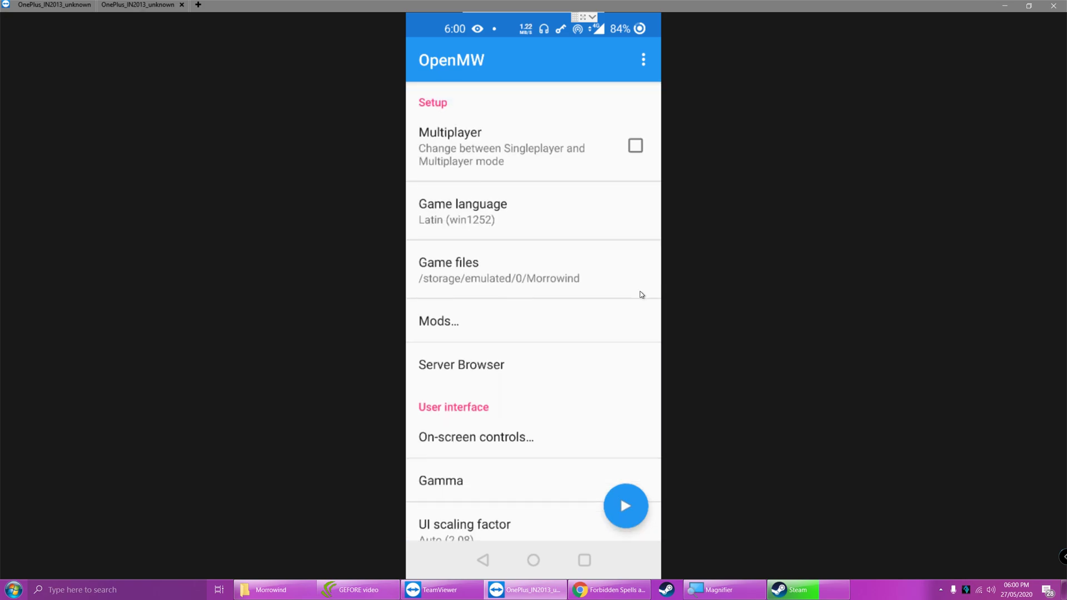